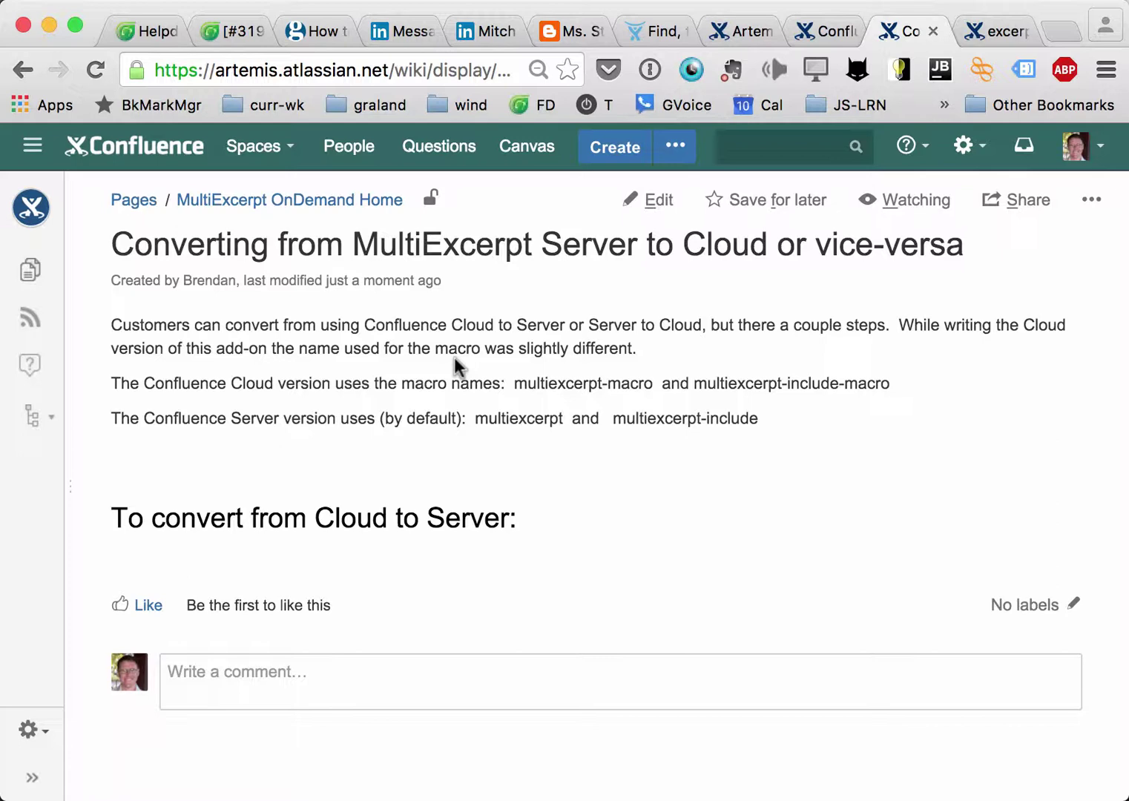
Step: Bring Sublime Text 2, with its Cloud and Server macro-name lines, to the front
key("super+Tab")
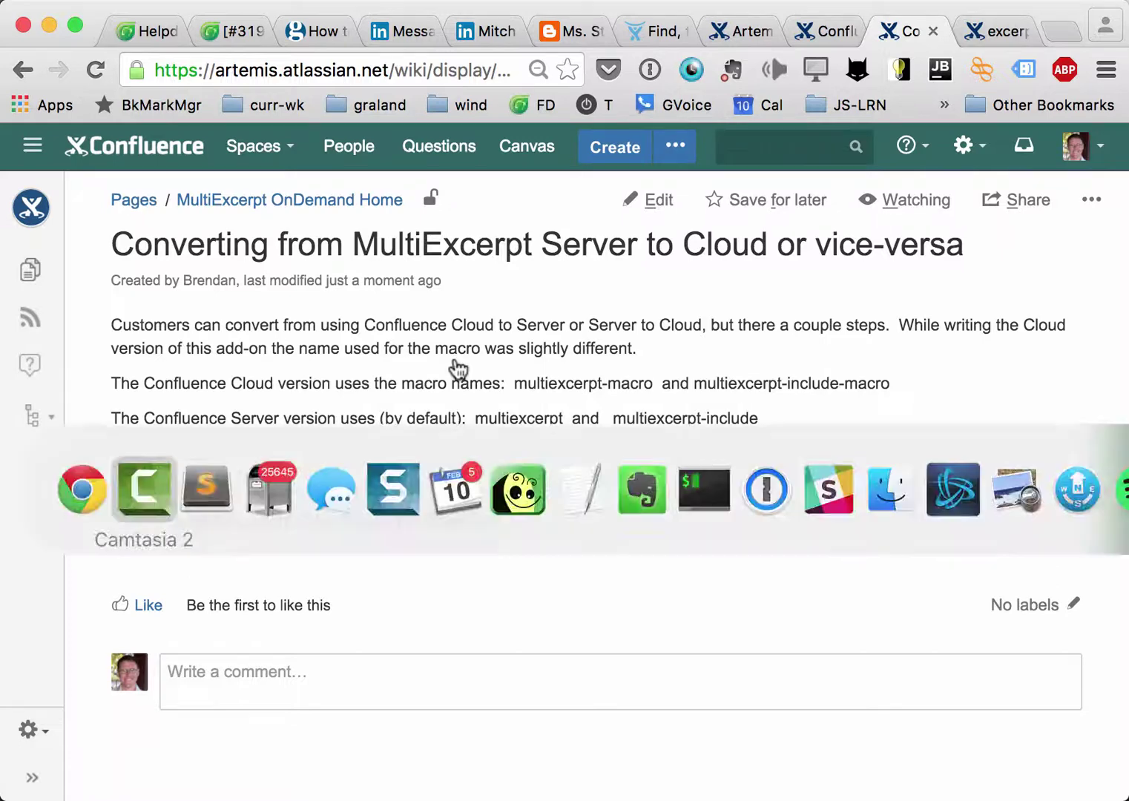
key("super+Tab")
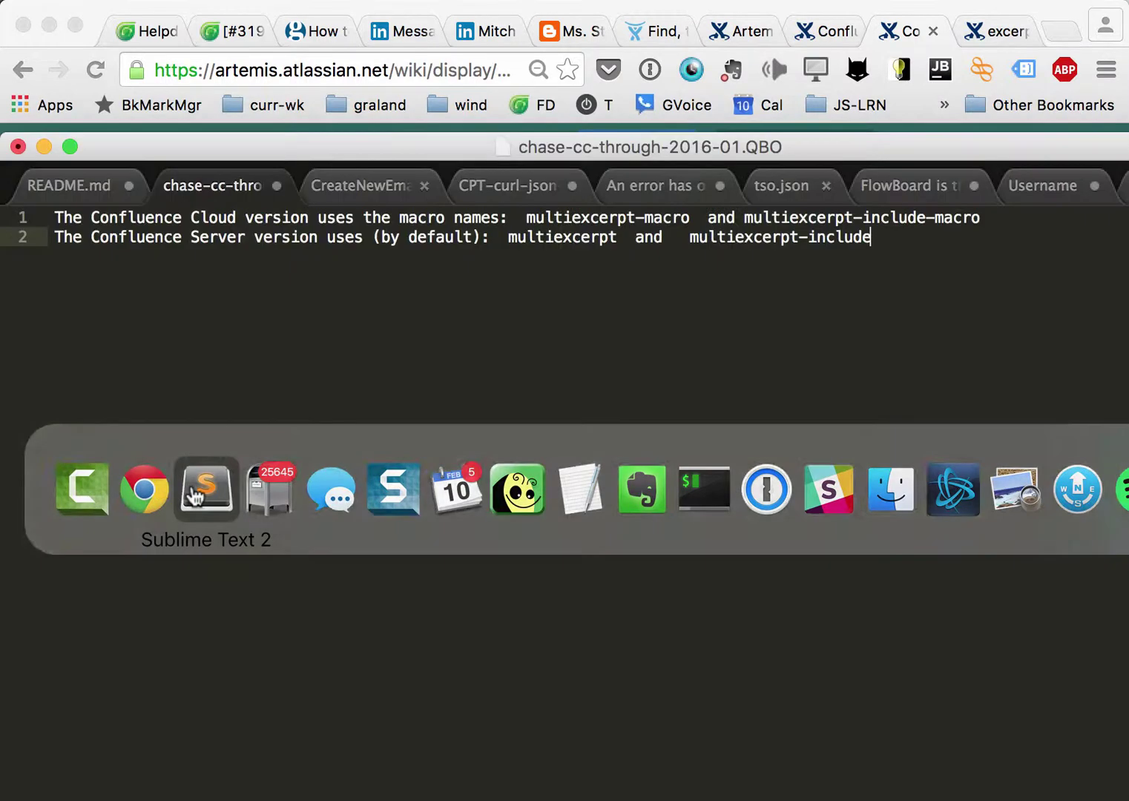
left_click(192, 489)
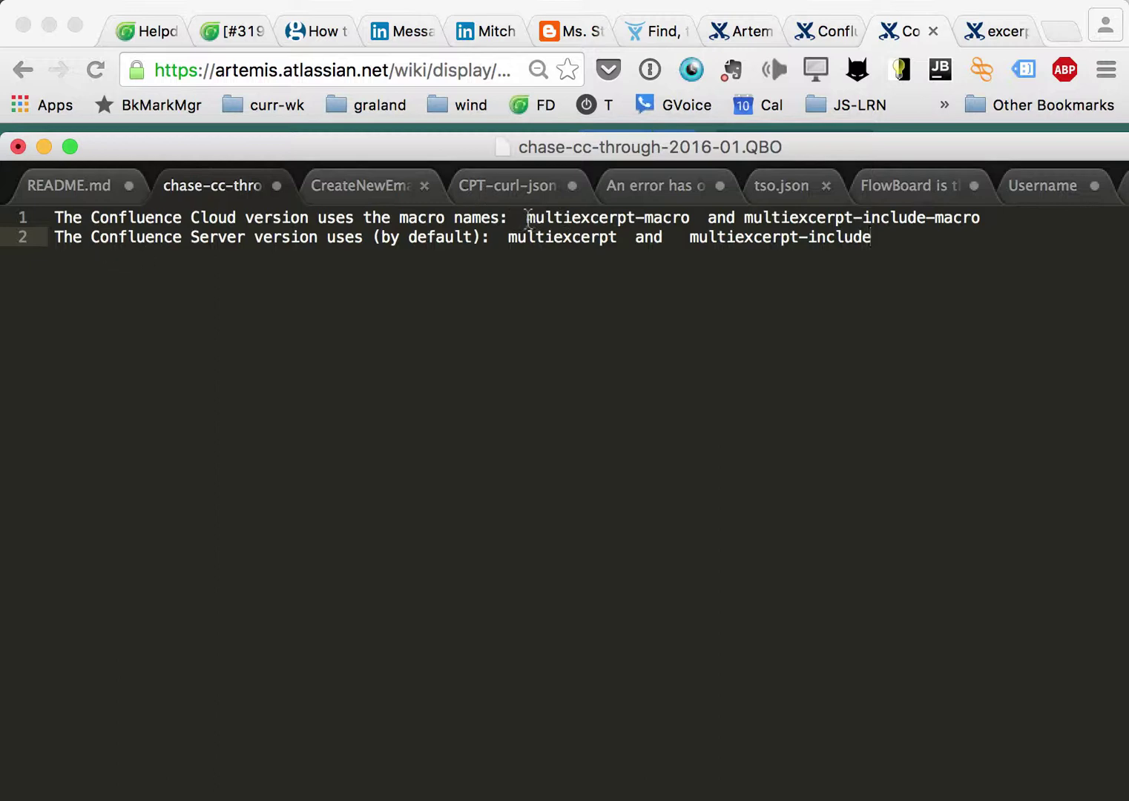
Step: Compare the Cloud name multiexcerpt-macro with the Server name multiexcerpt, then head back to Chrome
left_click_drag(526, 218, 692, 218)
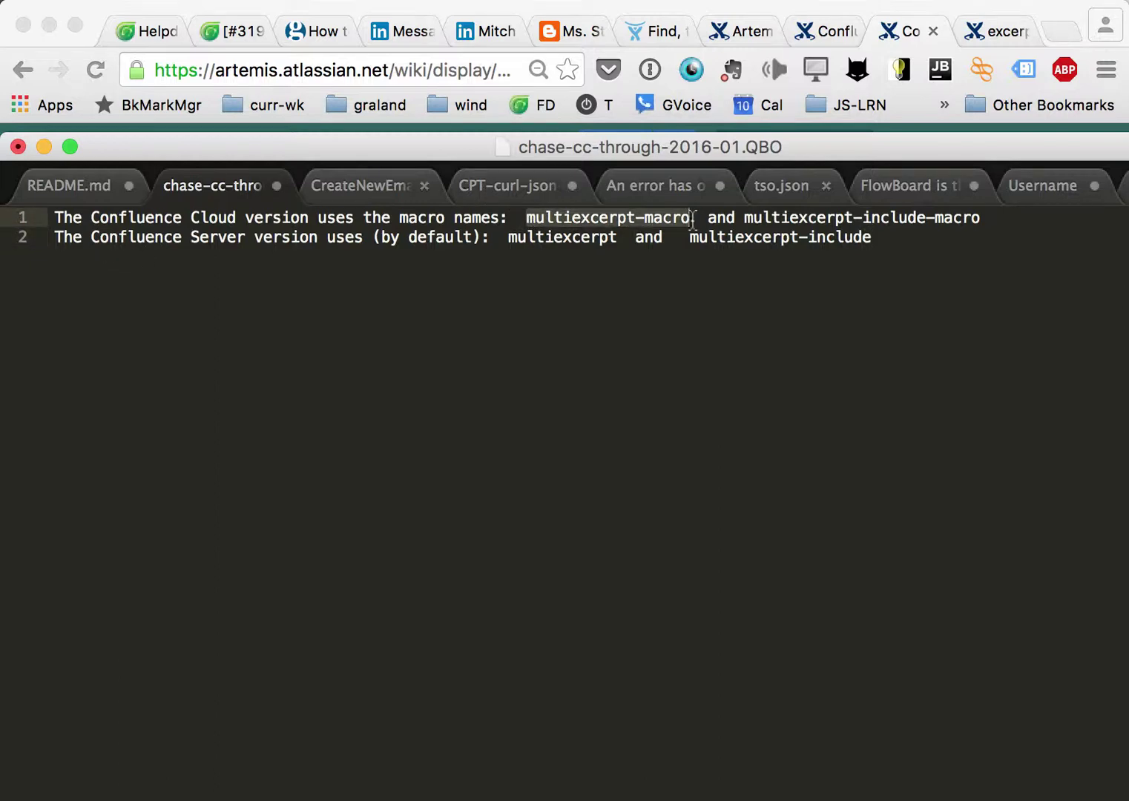
left_click(642, 217)
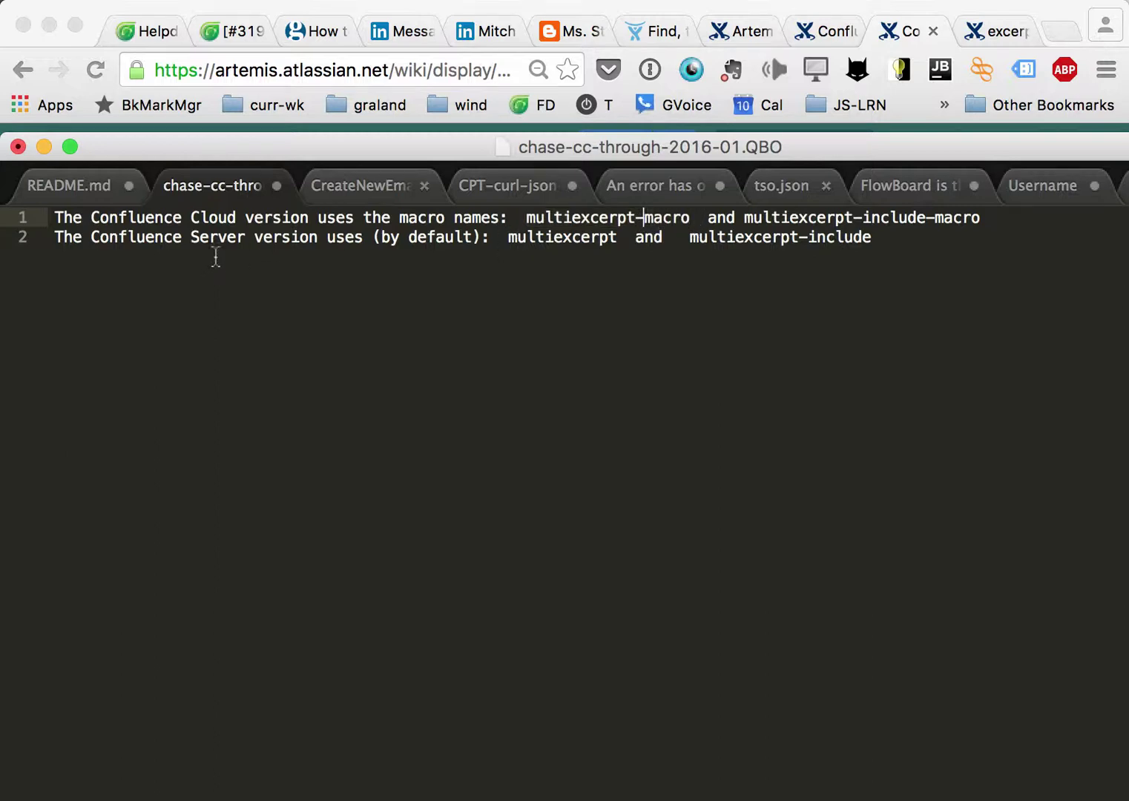
double_click(544, 237)
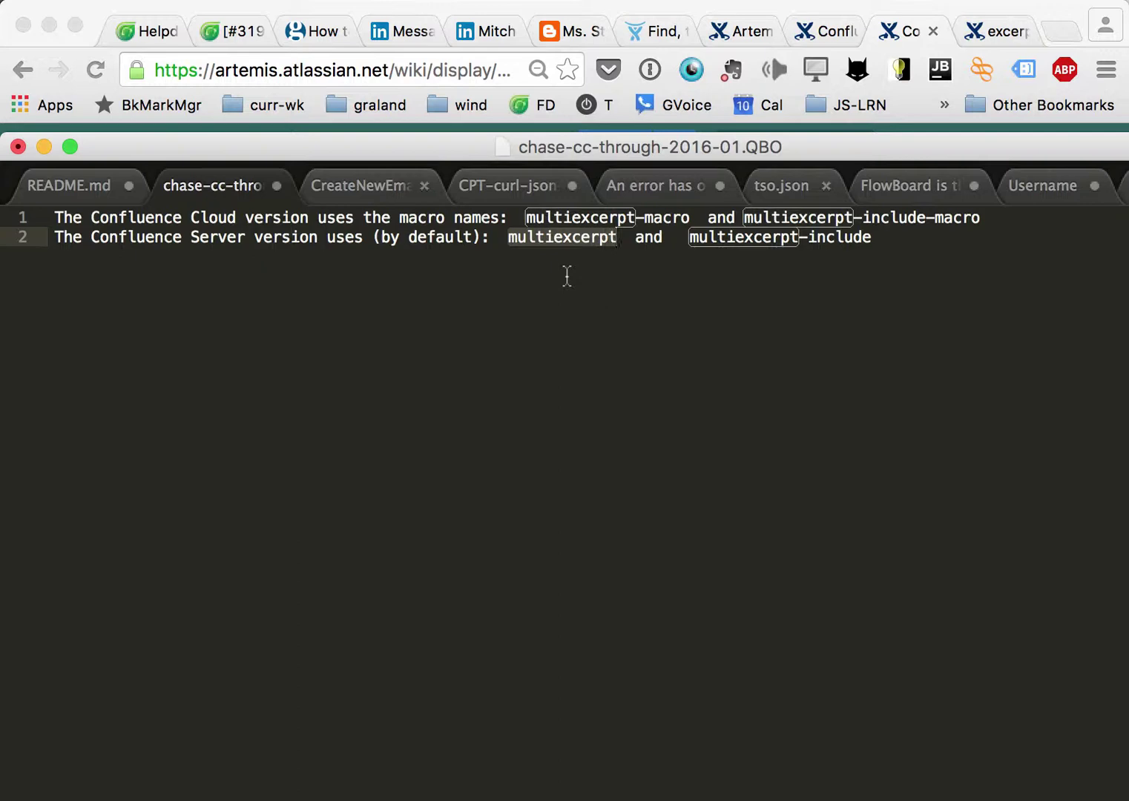
key("super+Tab")
key("super+Tab")
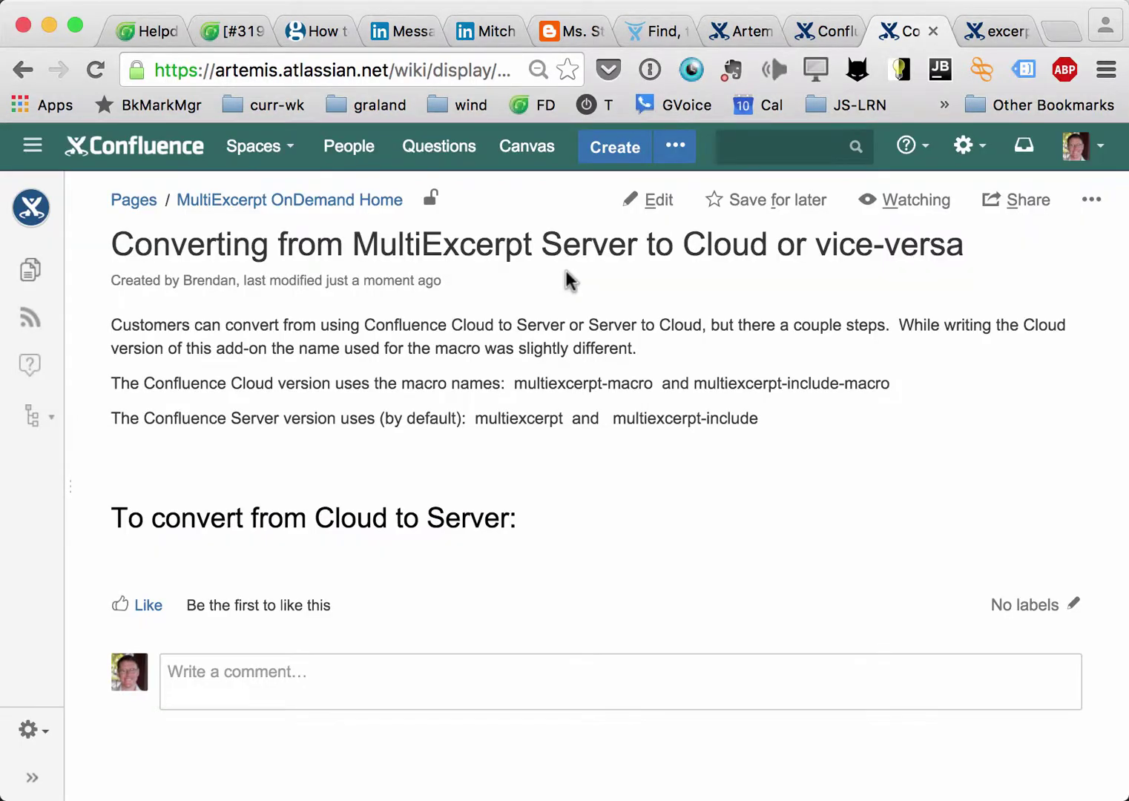
Step: Open the local test page in the editor, close it without saving, and open its ••• actions menu
key("super+grave")
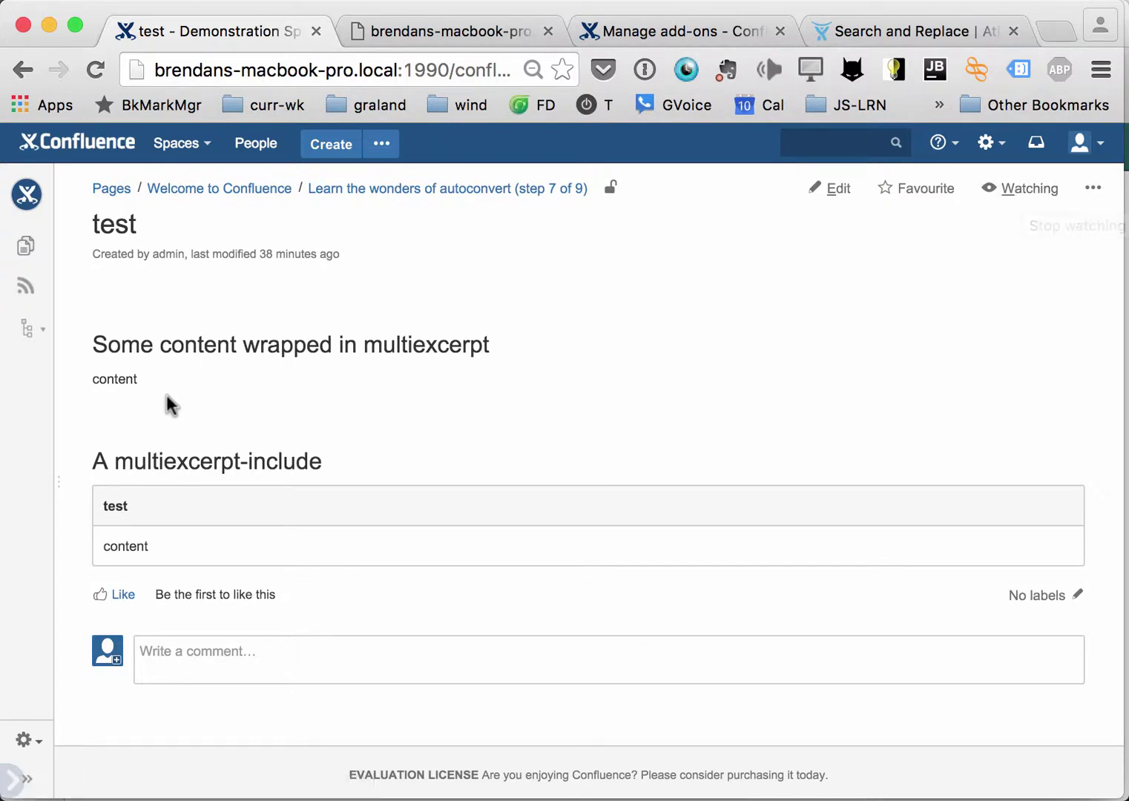
key("e")
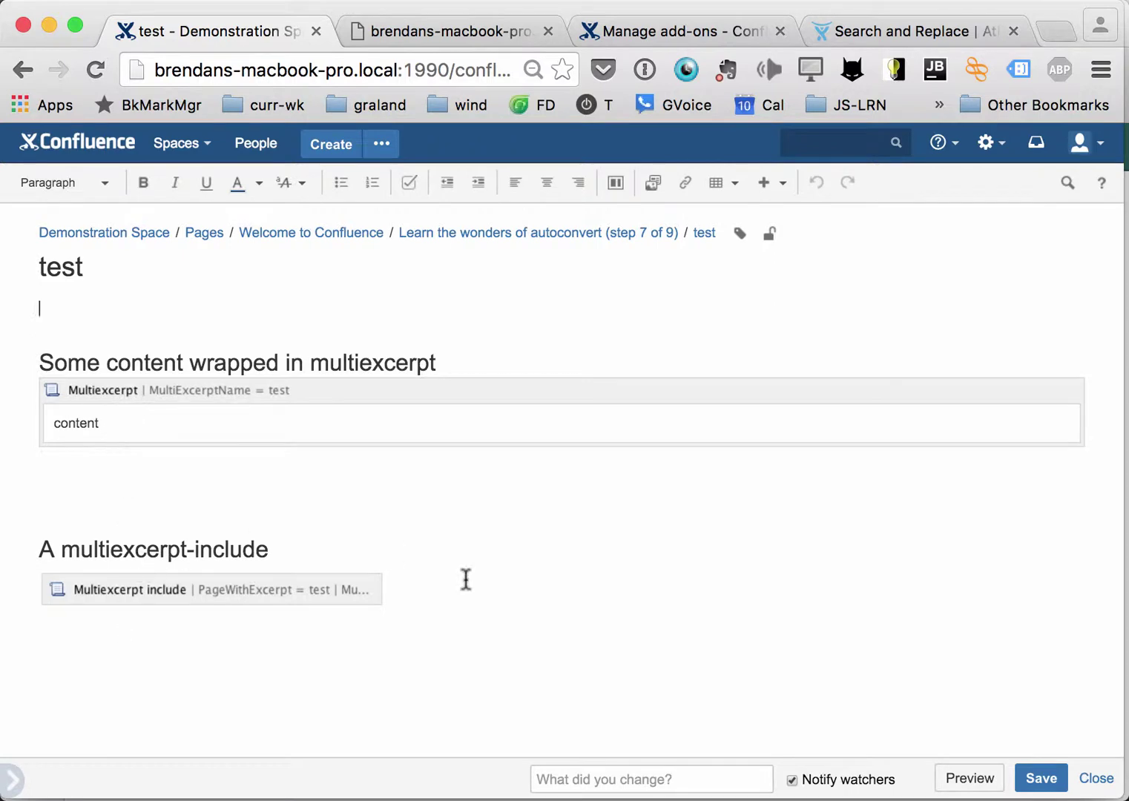
left_click(1097, 778)
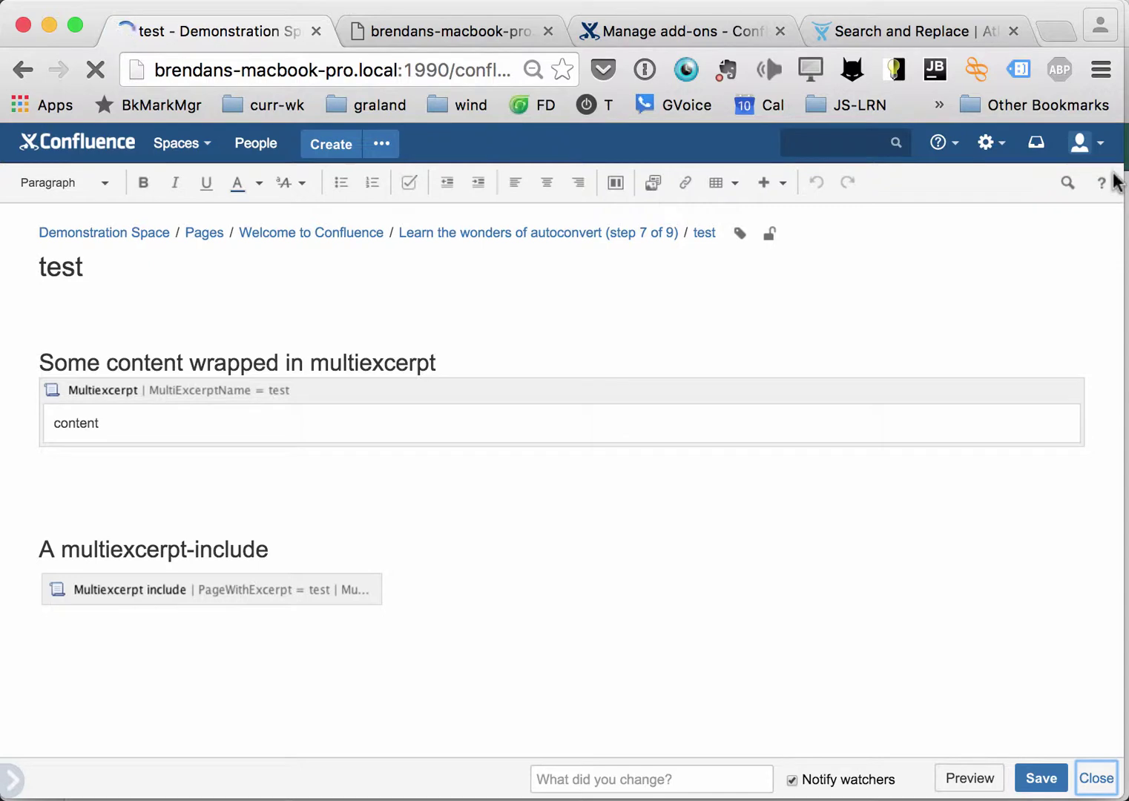
left_click(1094, 190)
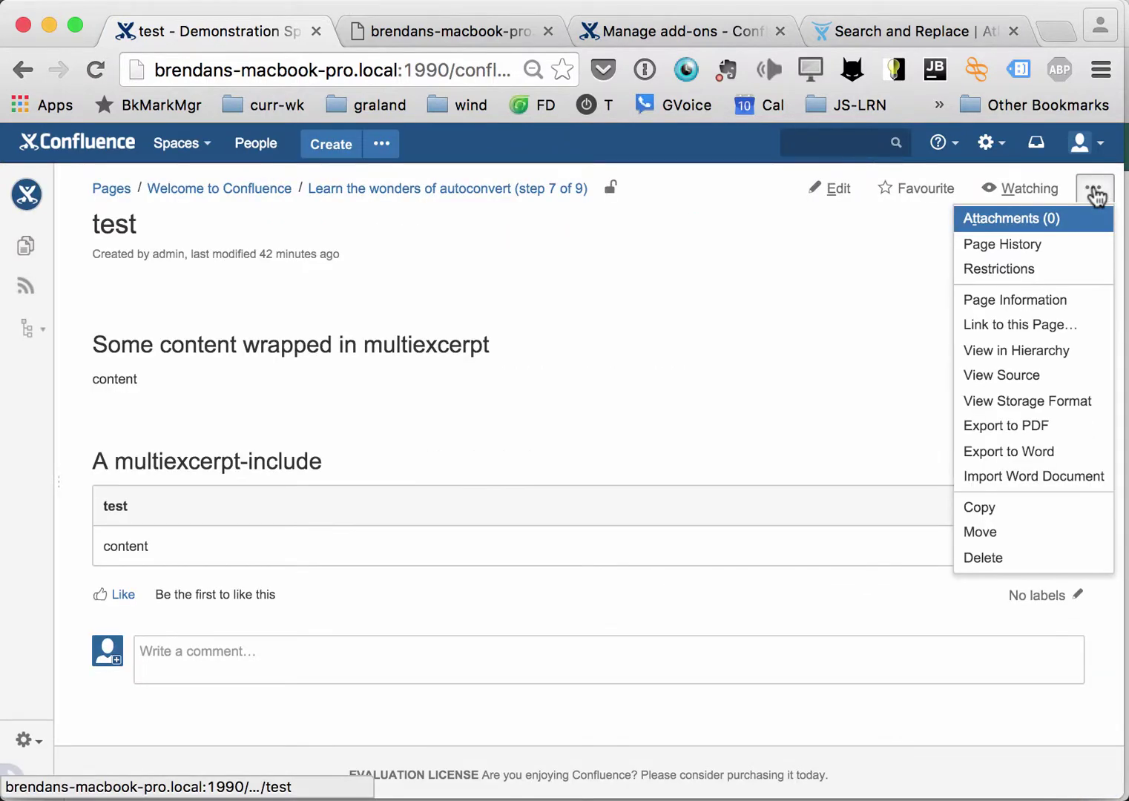
Step: View the test page source and find the multiexcerpt and multiexcerpt-include macro names with 'mult'
left_click(396, 34)
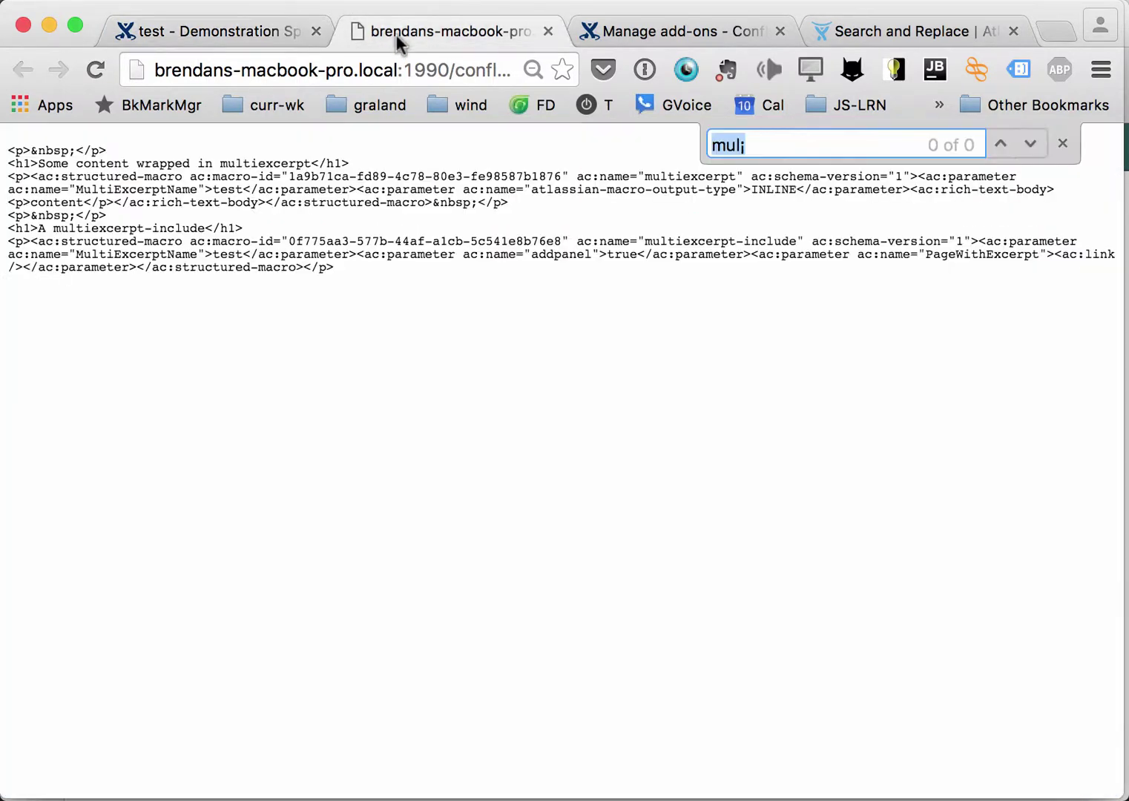
type("mult")
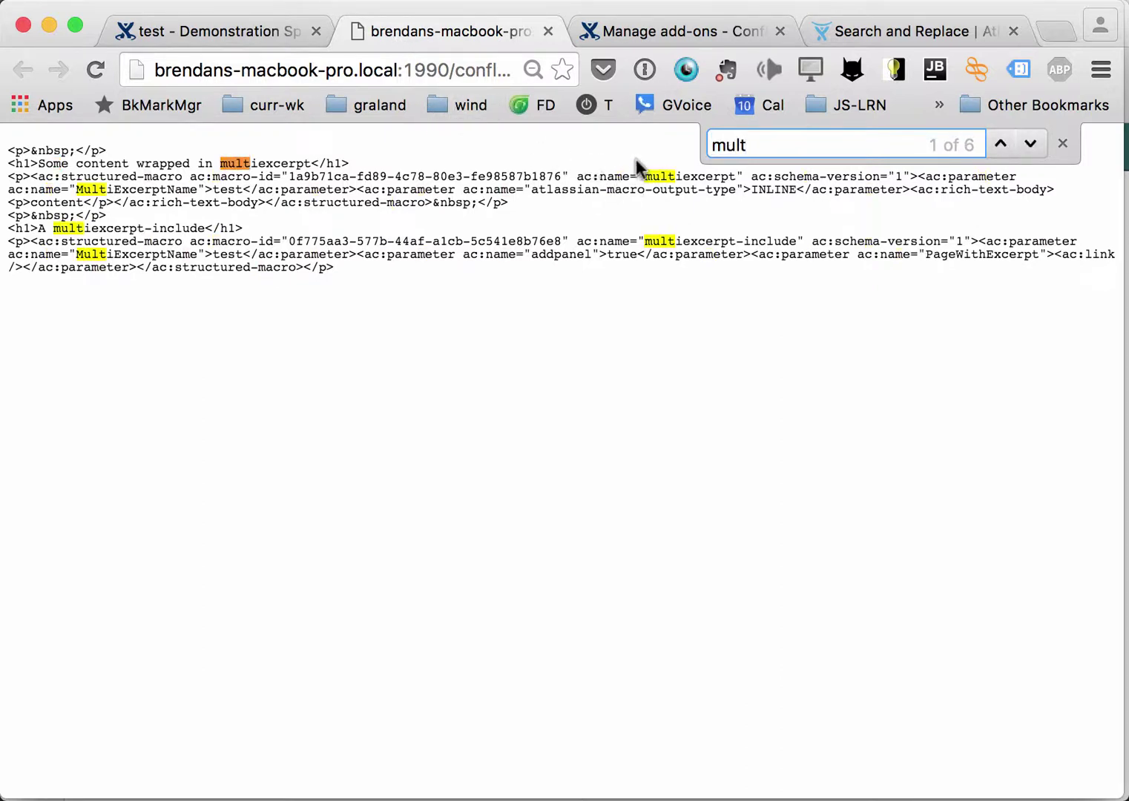
double_click(698, 177)
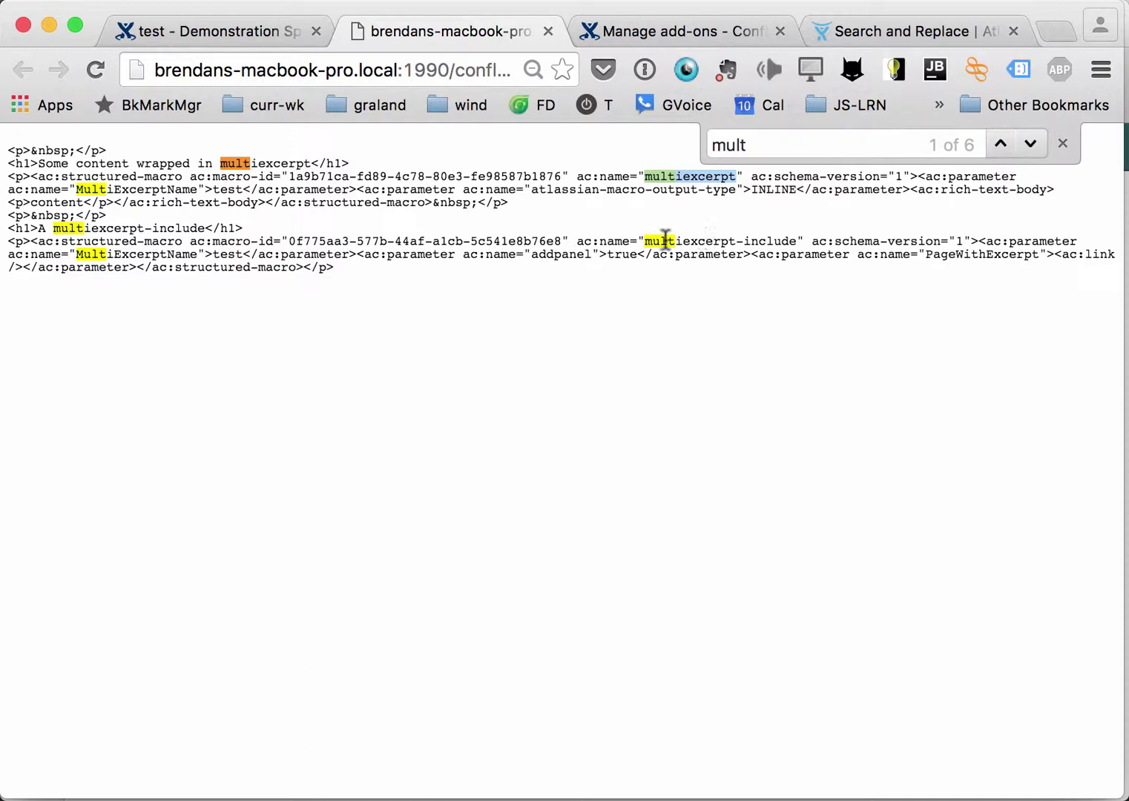
left_click_drag(644, 242, 798, 241)
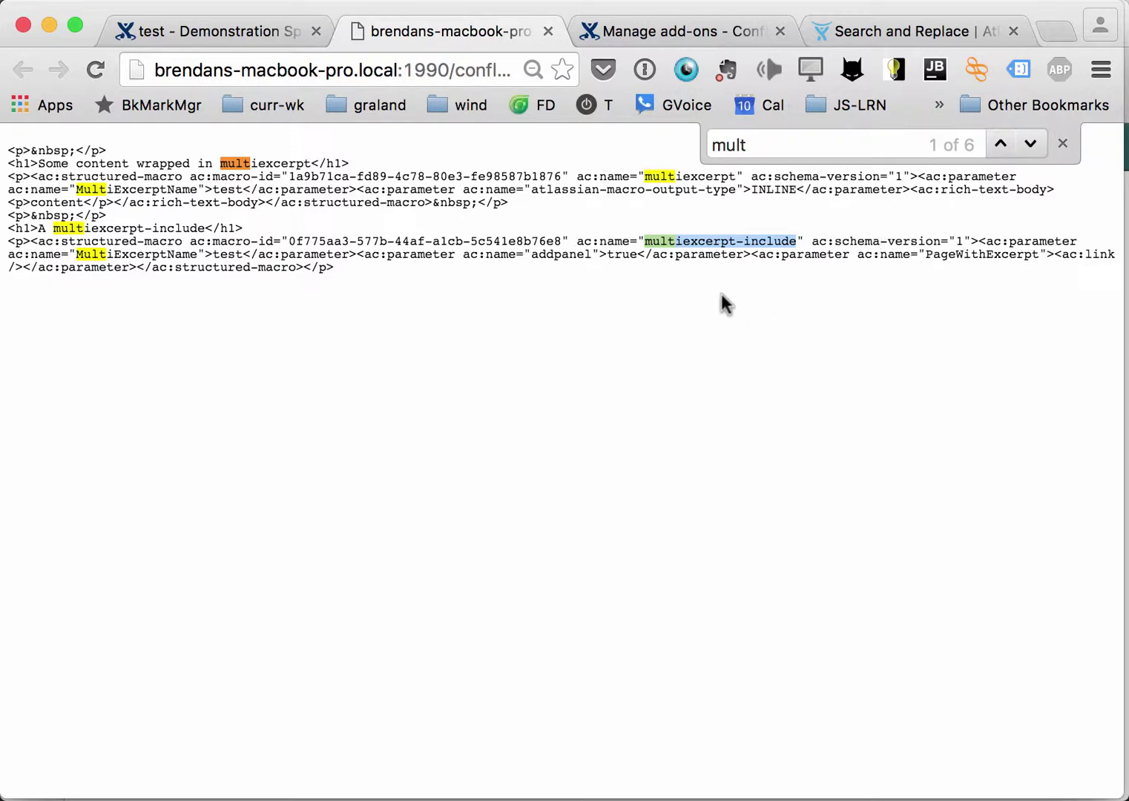
key("ctrl+Tab")
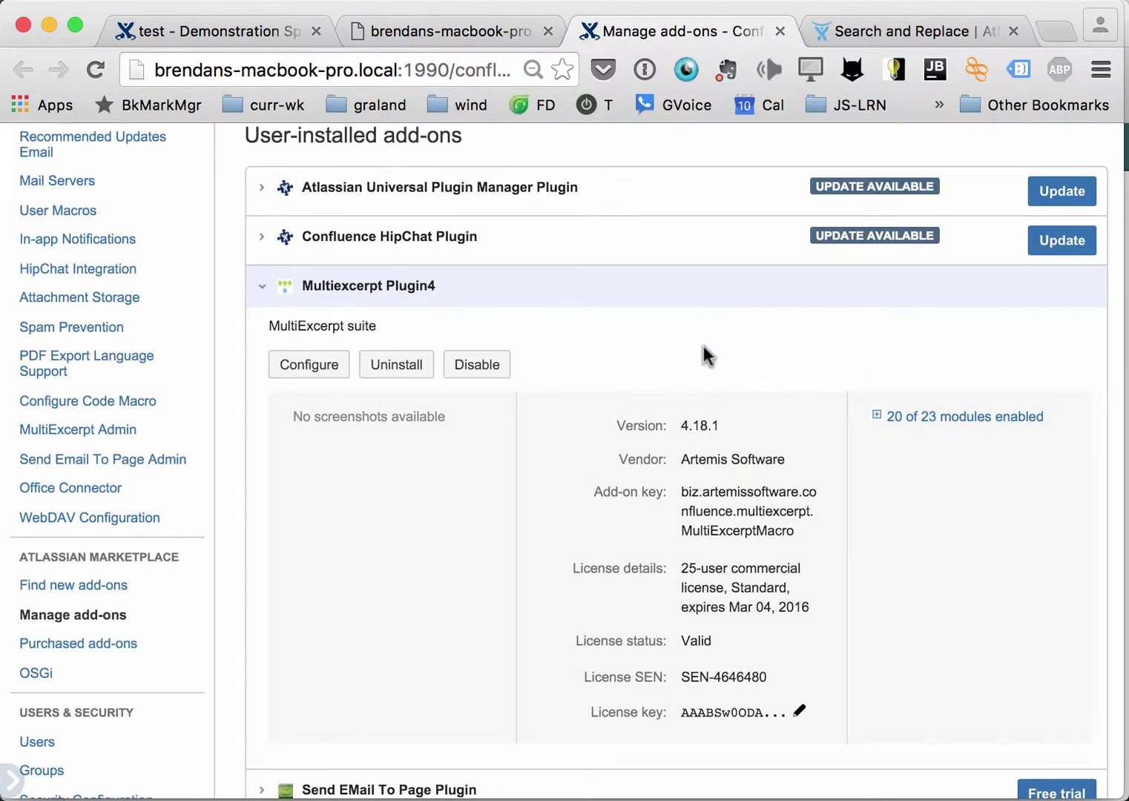
Step: Go to Add-ons from the gear menu and expand Multiexcerpt Plugin4's '20 of 23 modules enabled' list
scroll(707, 356, "down", 3)
scroll(705, 349, "up", 1)
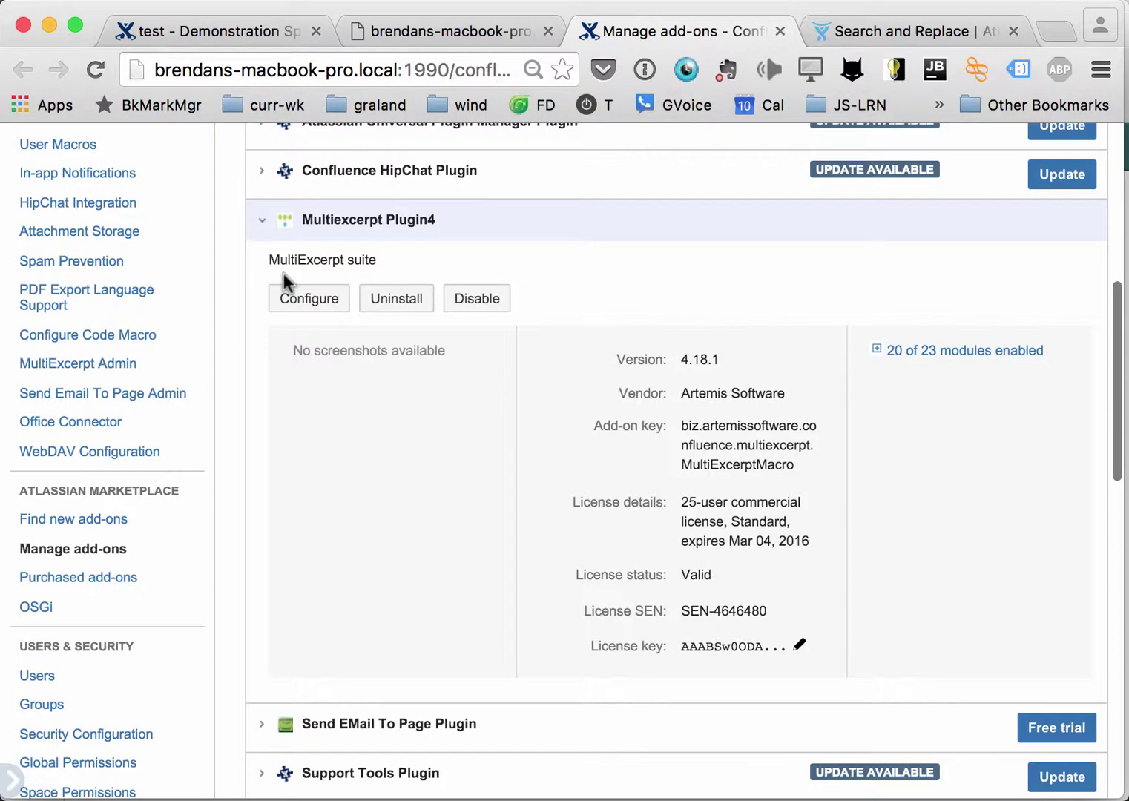
scroll(644, 256, "up", 7)
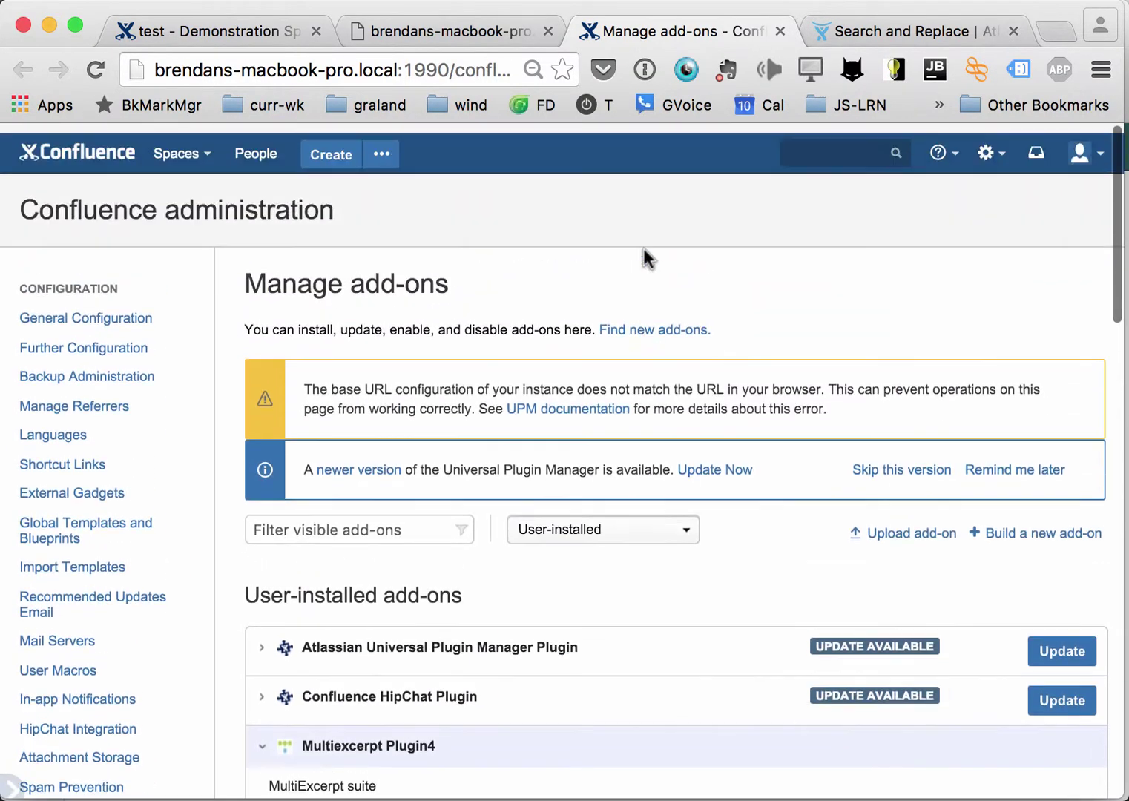
left_click(986, 143)
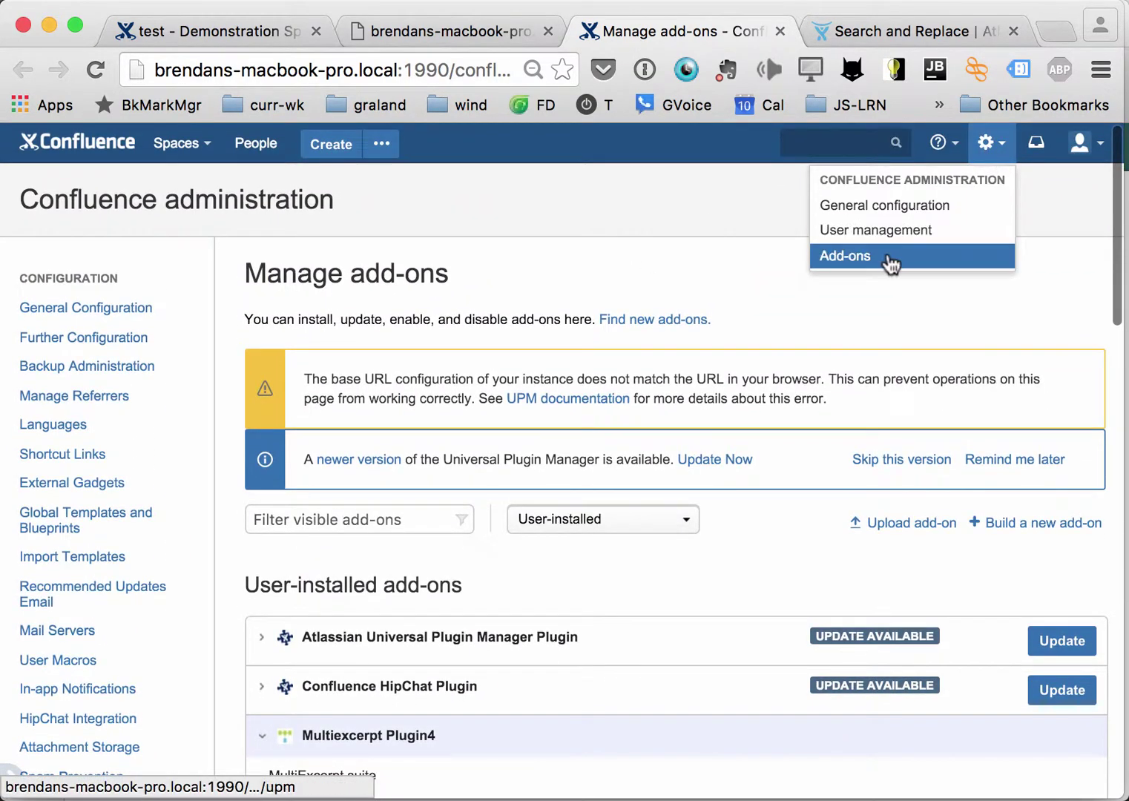
left_click(926, 319)
scroll(926, 319, "down", 9)
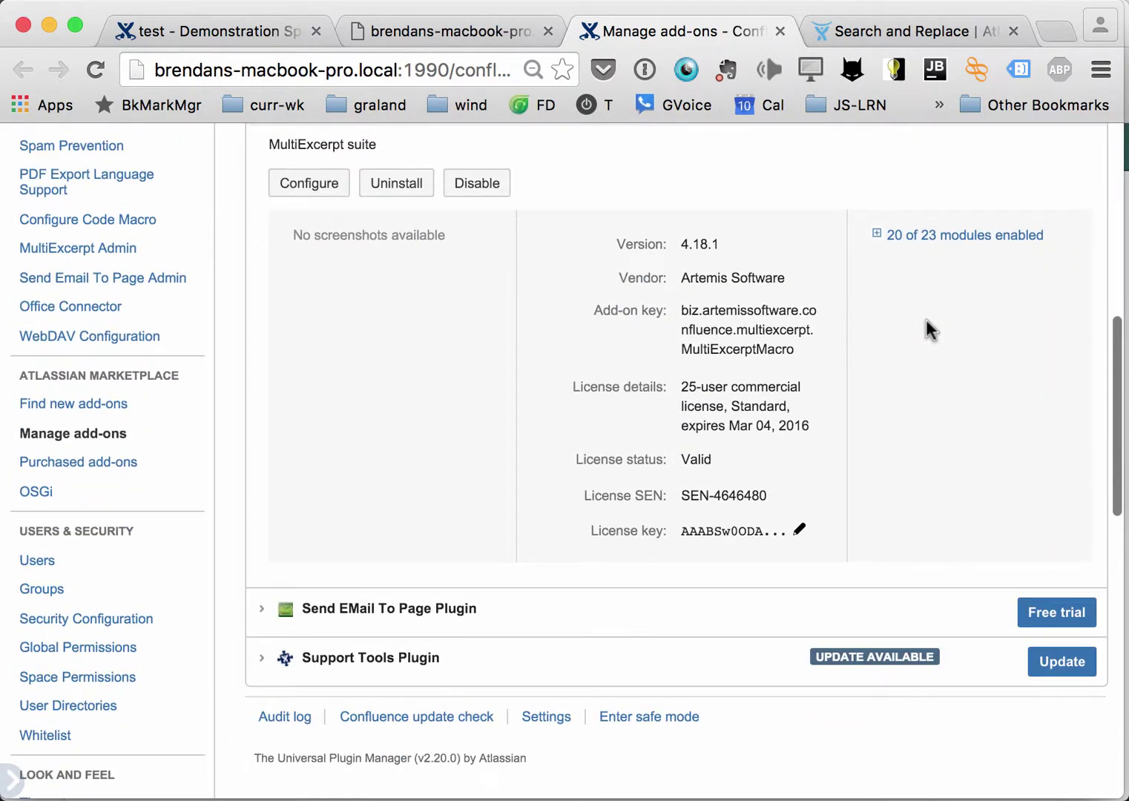
scroll(491, 341, "up", 1)
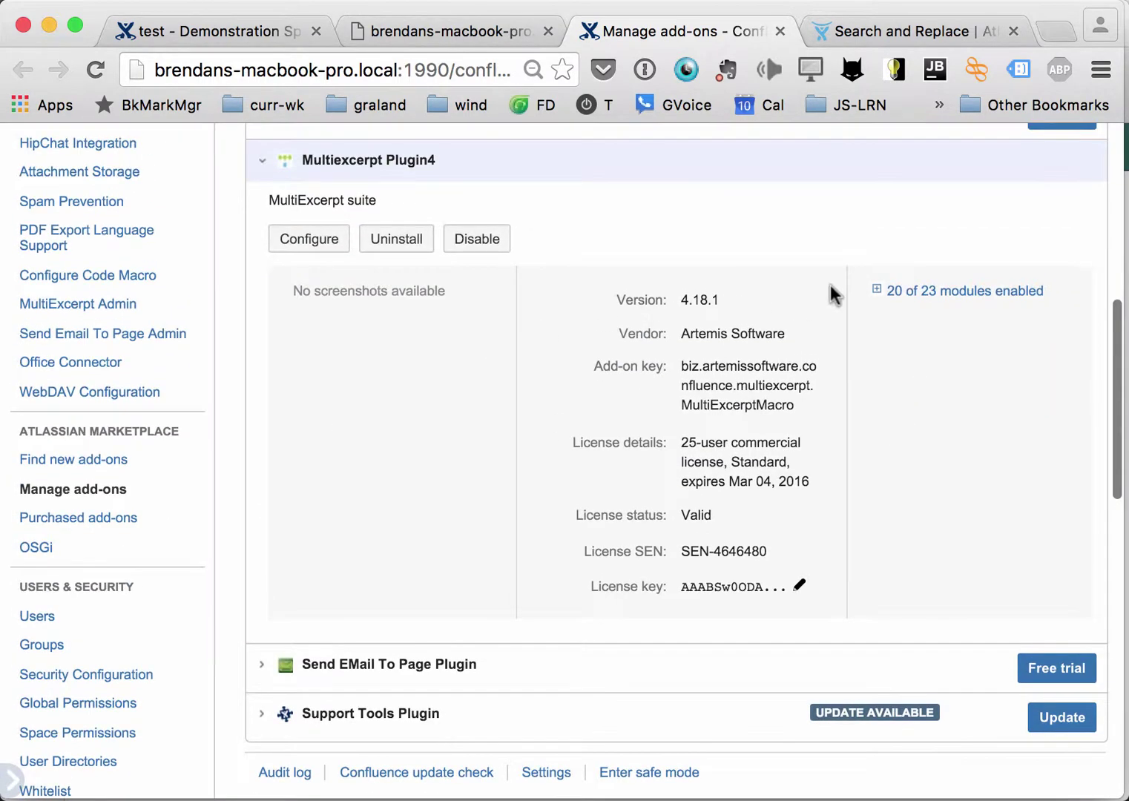
left_click(880, 295)
scroll(810, 534, "down", 7)
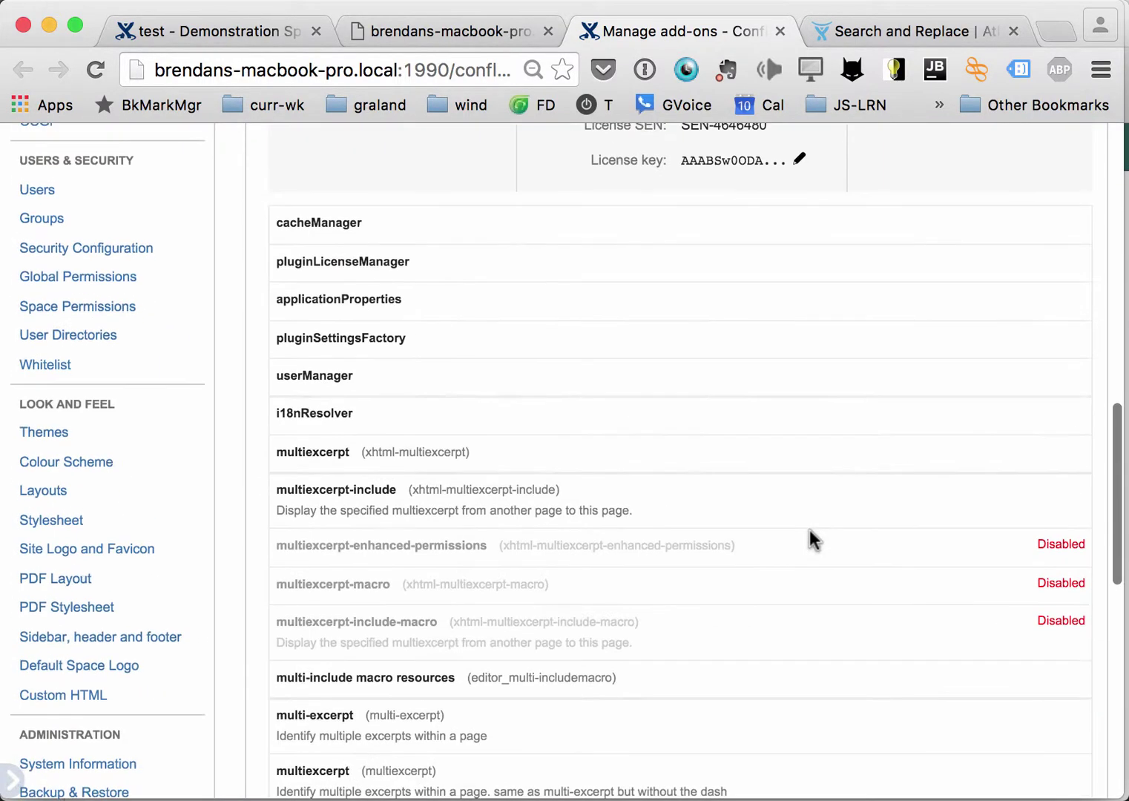
scroll(810, 529, "up", 1)
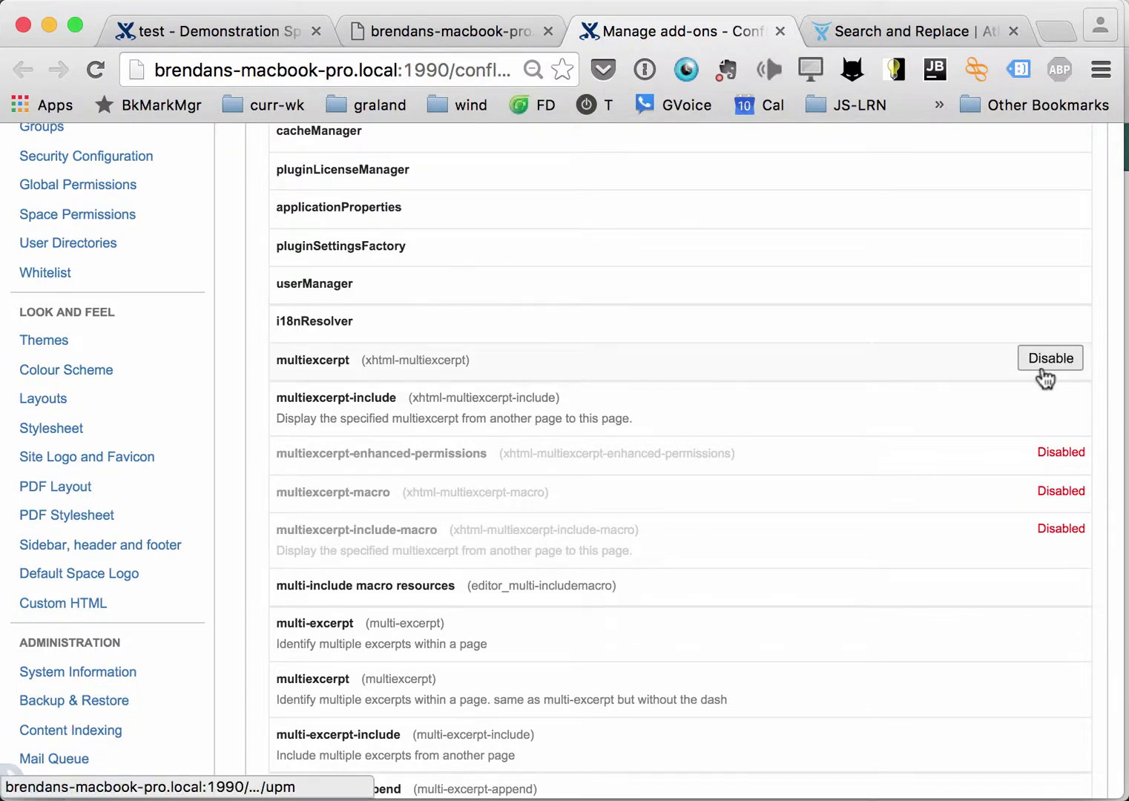
Step: Turn off multiexcerpt and multiexcerpt-include, then turn on multiexcerpt-macro and multiexcerpt-include-macro
left_click(1044, 371)
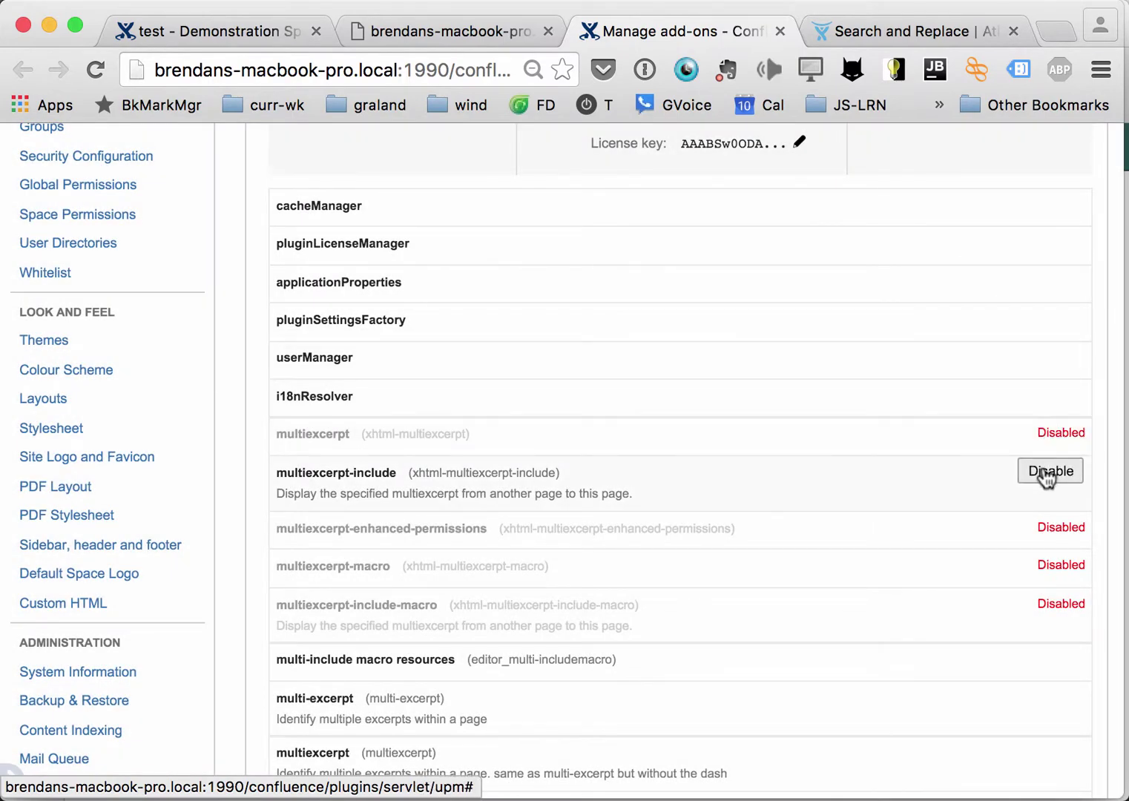
left_click(1050, 472)
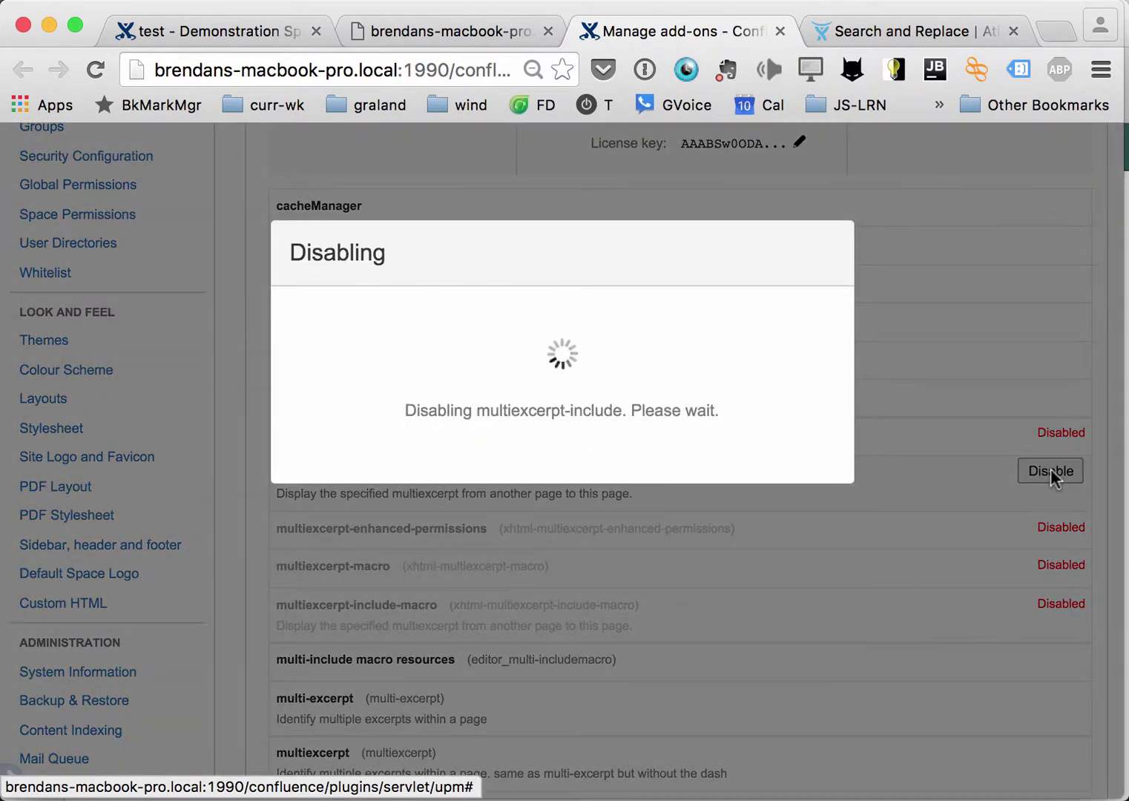
scroll(961, 567, "down", 2)
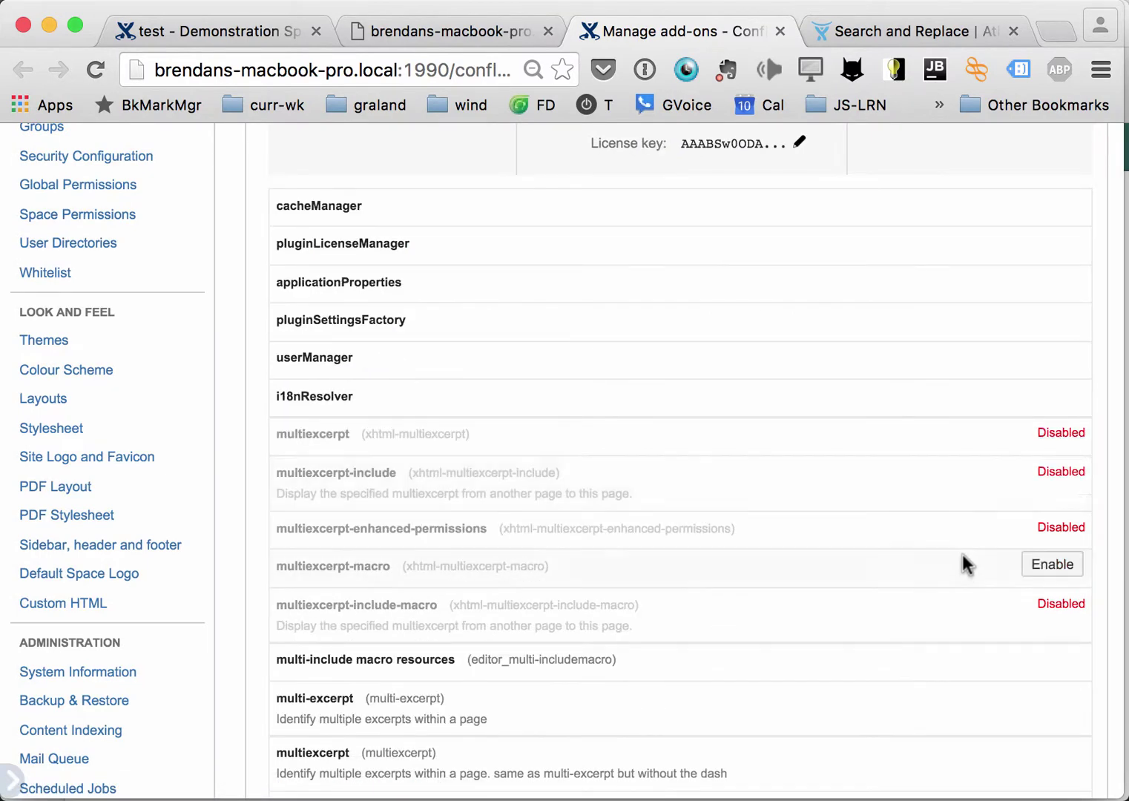
mouse_move(986, 560)
scroll(1012, 580, "down", 2)
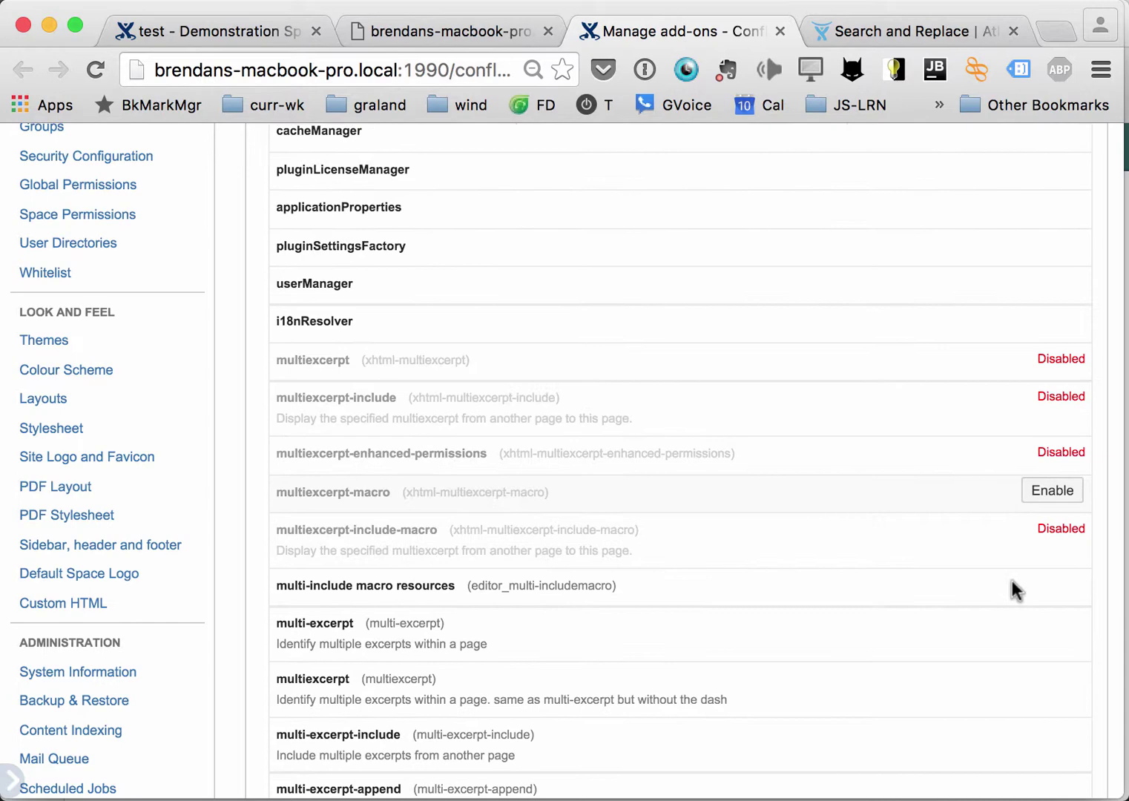
left_click(1049, 495)
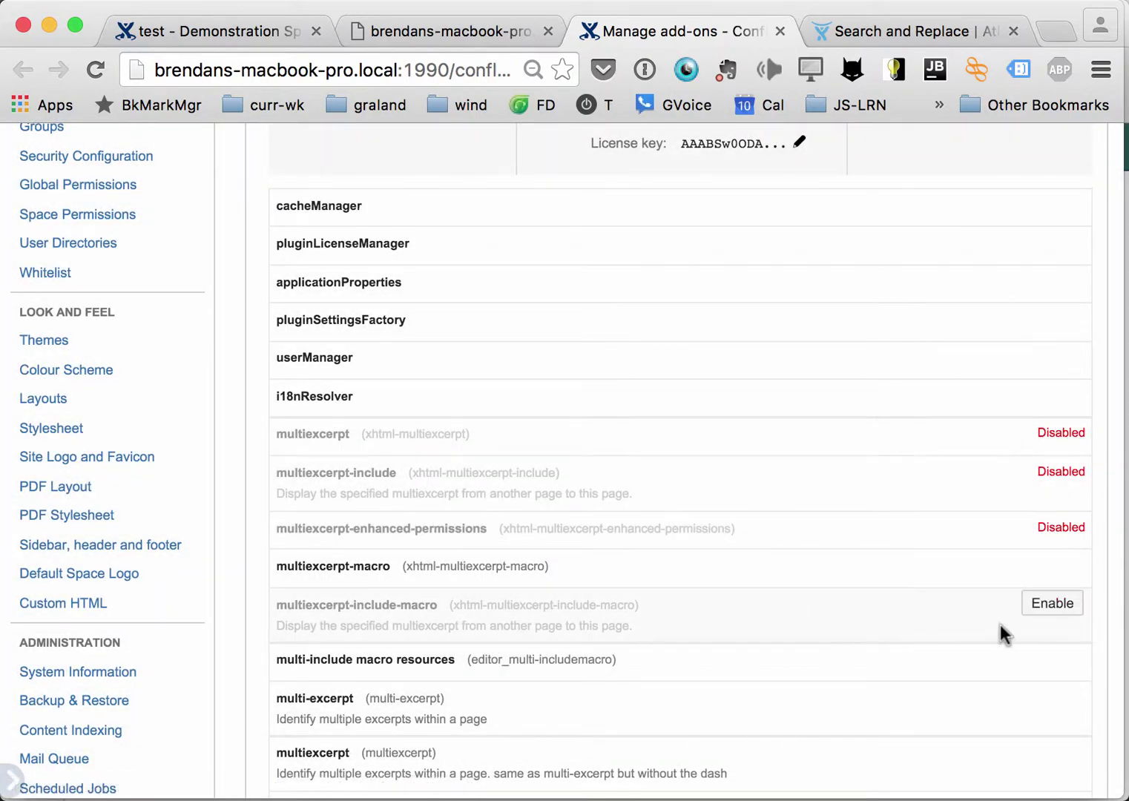
left_click(1045, 605)
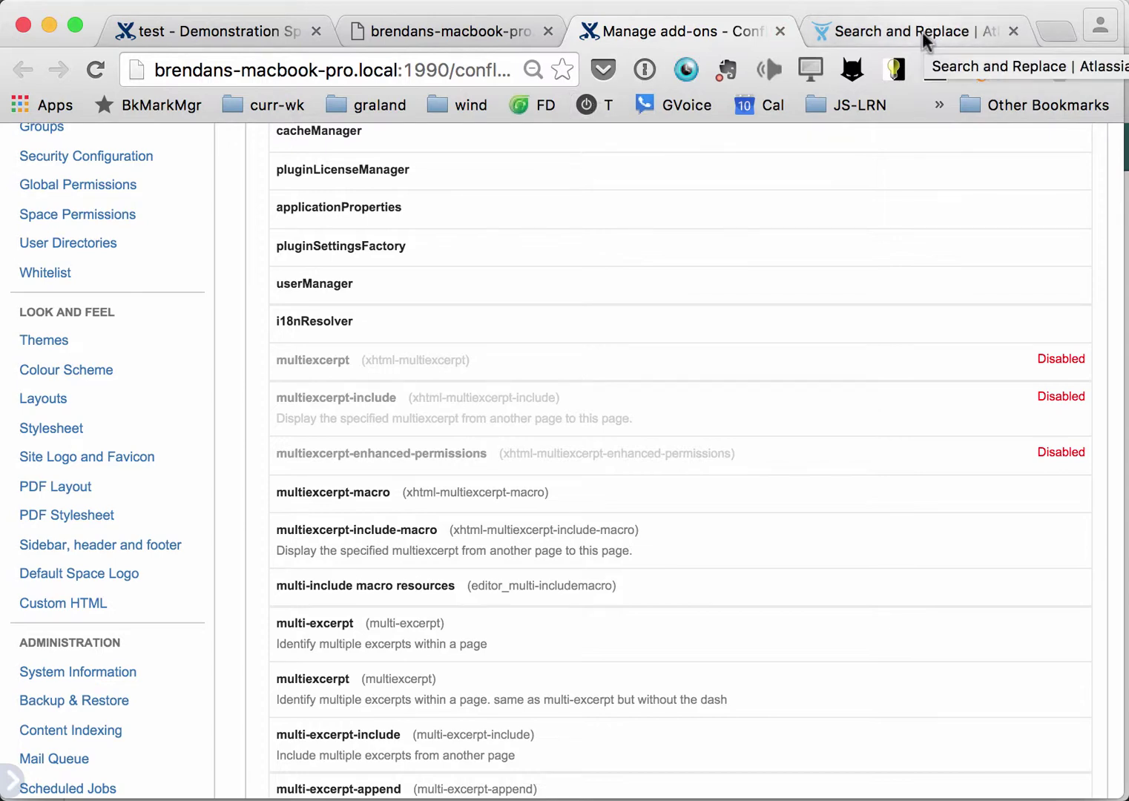
Step: Switch to the Search and Replace Marketplace listing and select its title
left_click(872, 30)
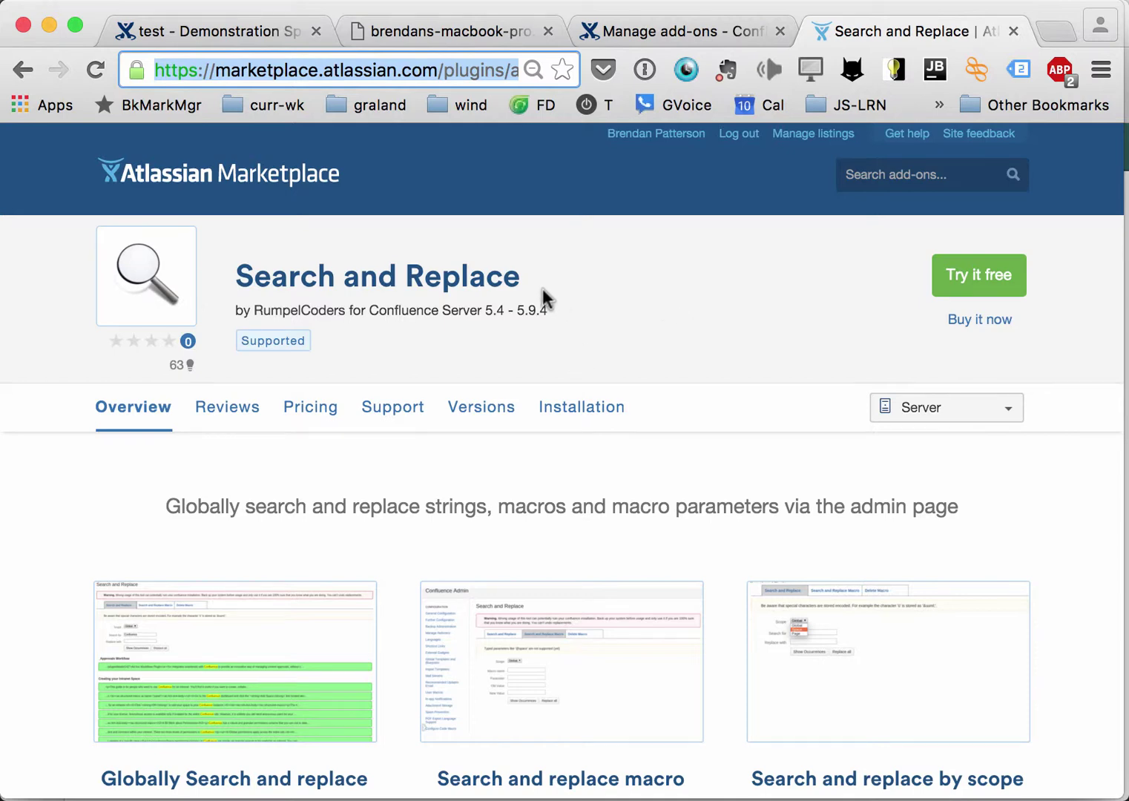
left_click_drag(528, 280, 236, 272)
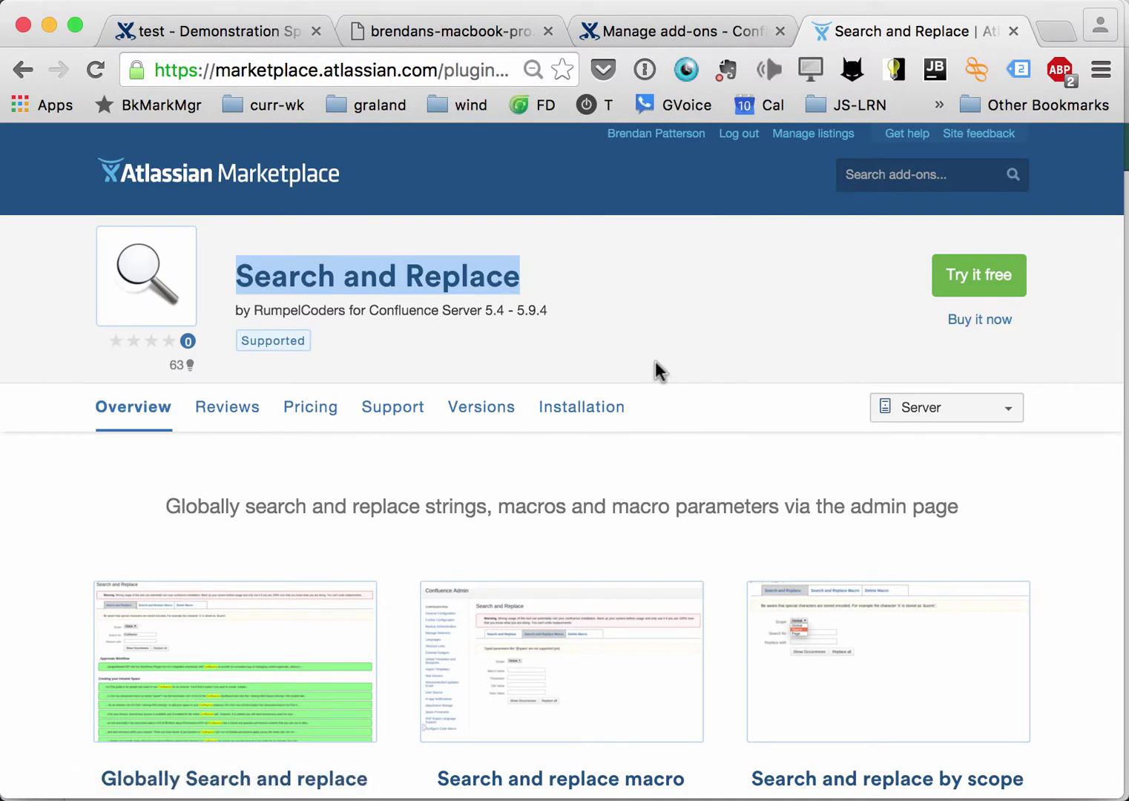
scroll(655, 361, "down", 3)
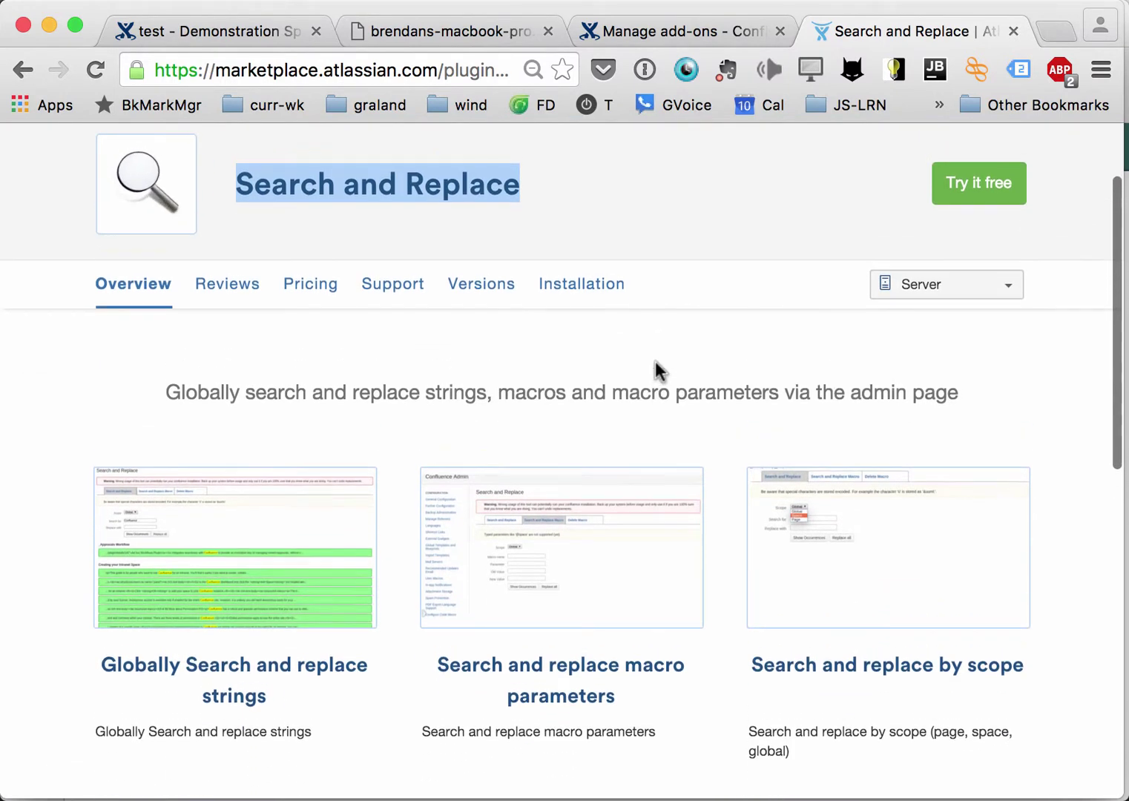
scroll(655, 362, "up", 1)
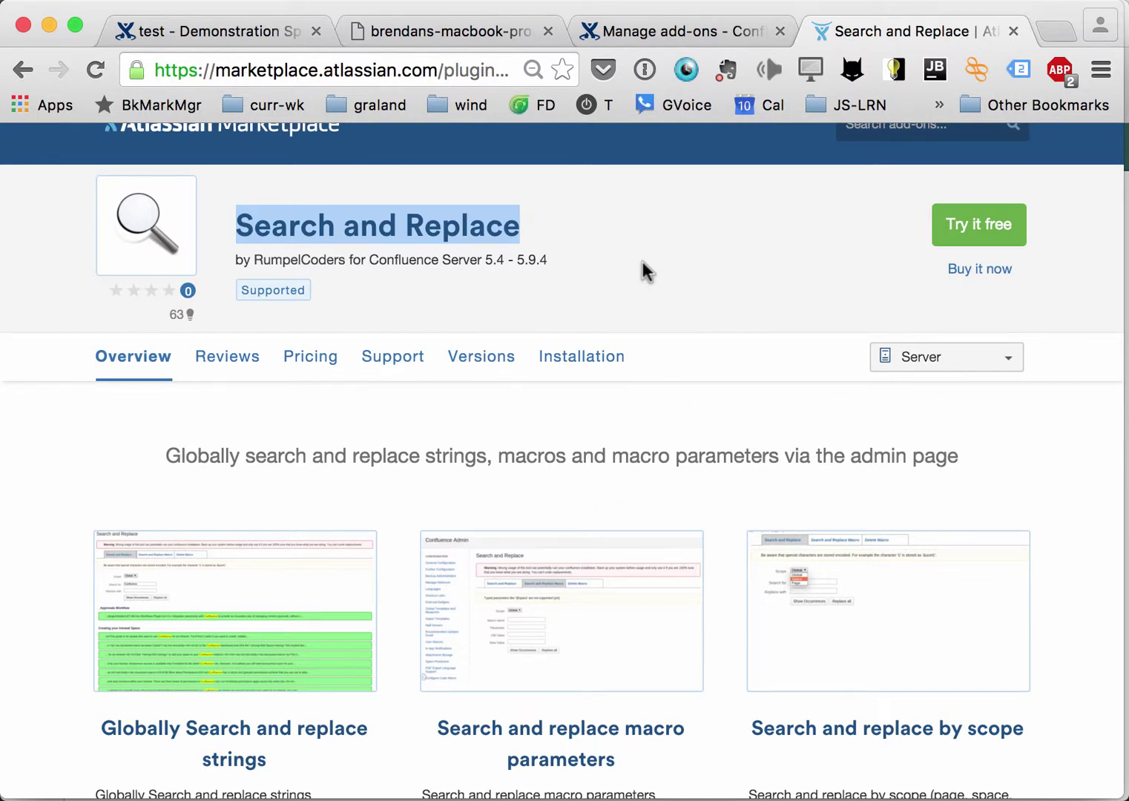
Step: Return to Manage add-ons and review the Multiexcerpt Plugin4 module states
left_click(662, 37)
scroll(652, 390, "up", 8)
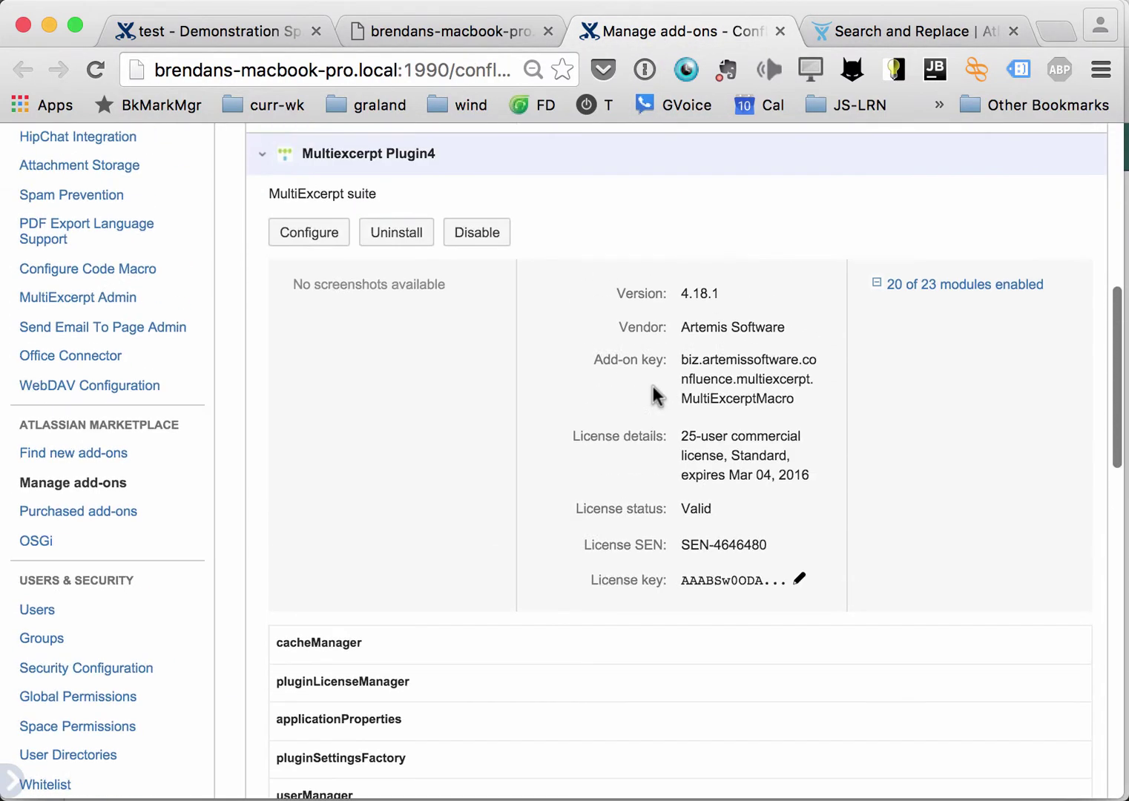
scroll(652, 378, "up", 3)
scroll(779, 526, "down", 10)
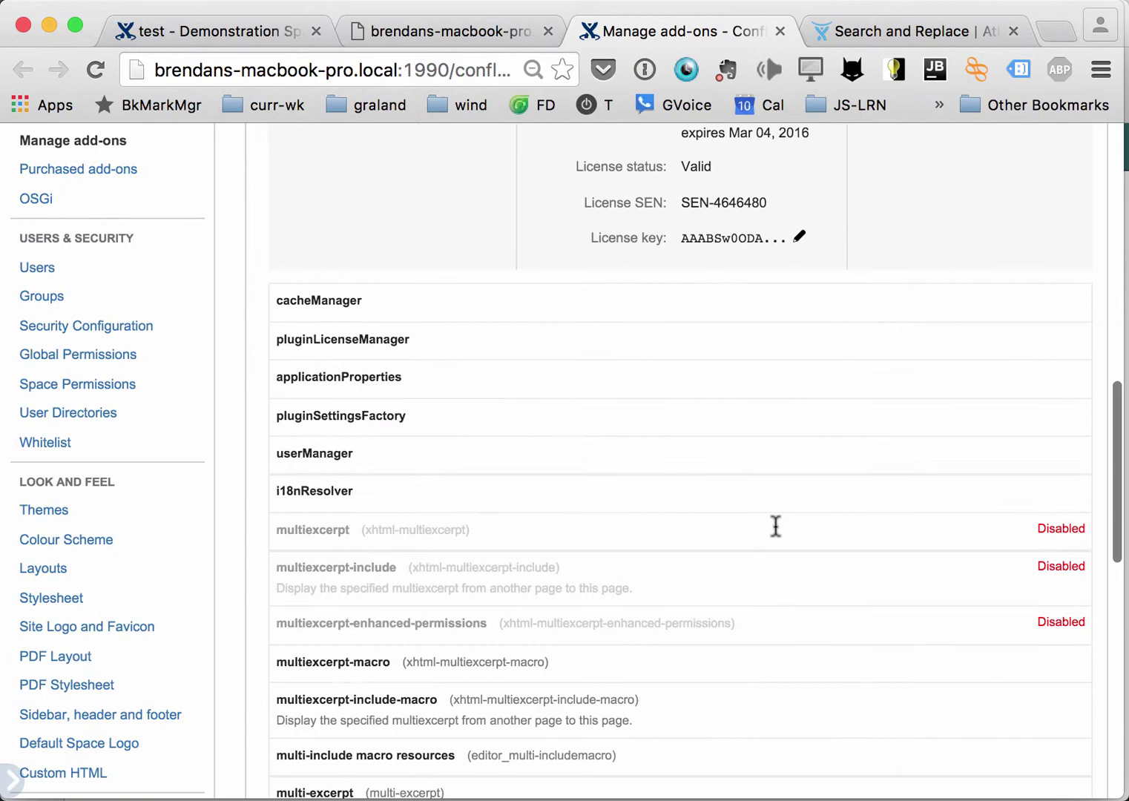
scroll(775, 527, "down", 3)
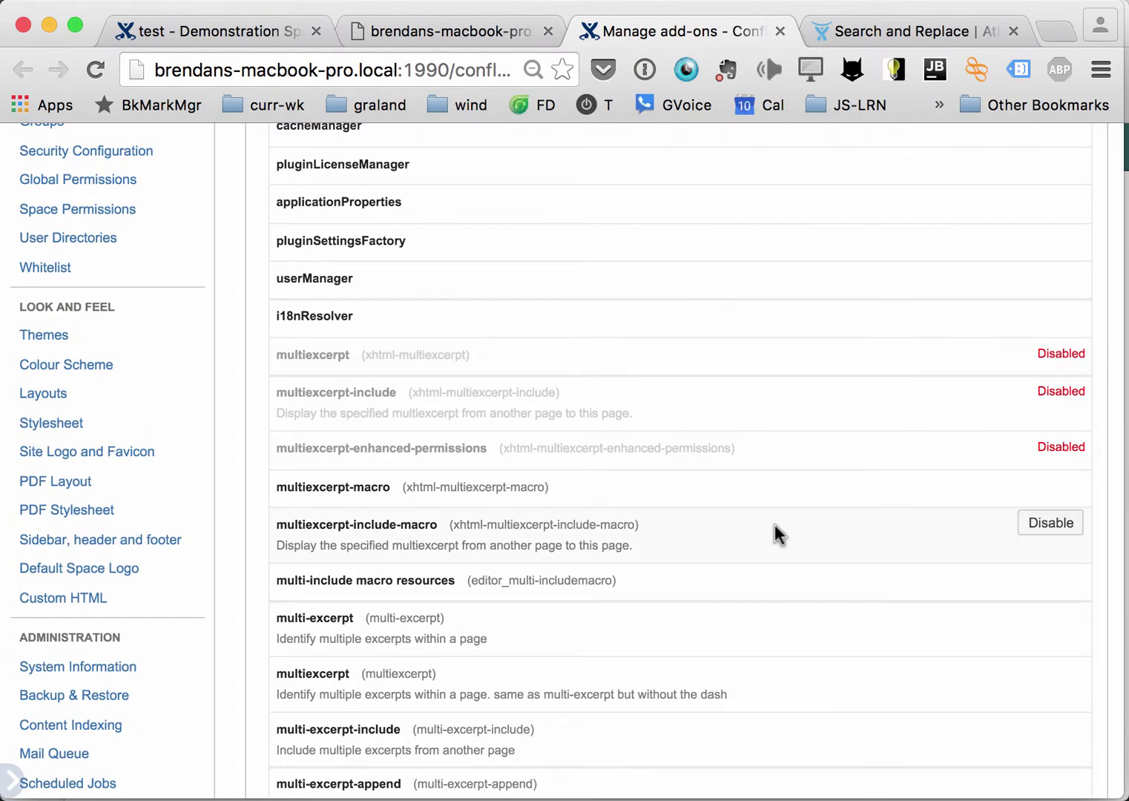